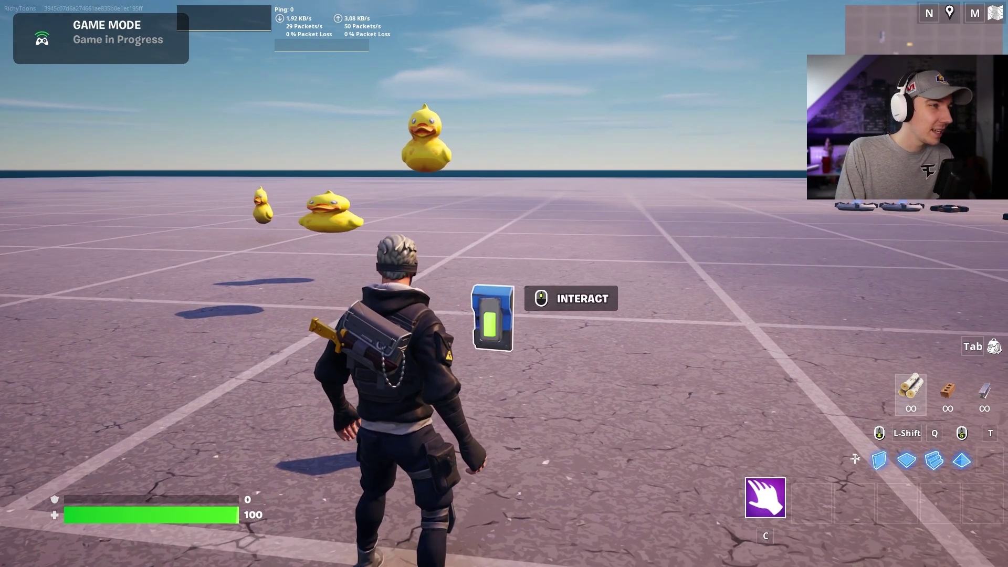
- Playtest the prop spawner by interacting with the button to spawn rubber ducks, and walk around to inspect them
{"action": "middle_click", "coordinate": [496, 315]}
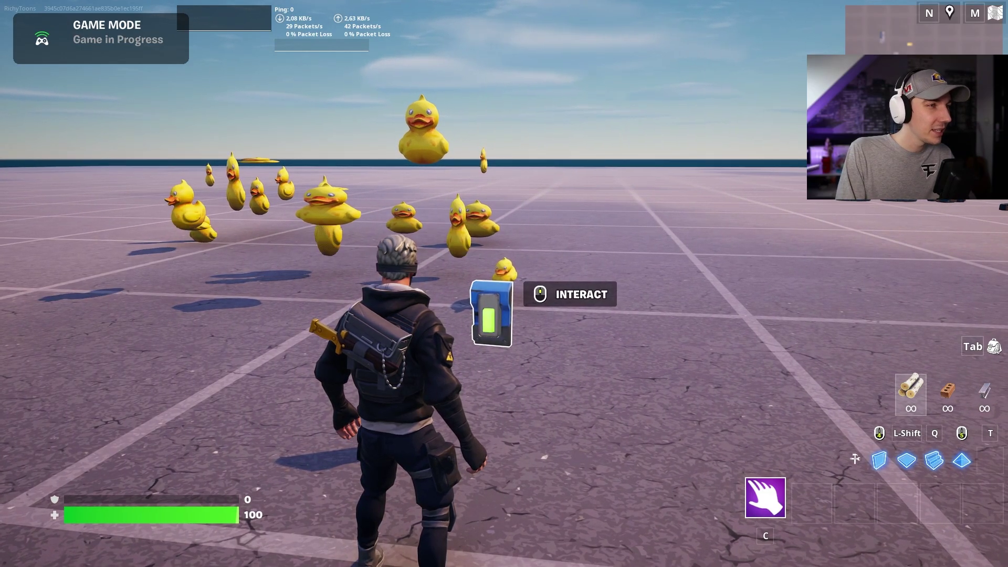
{"action": "key", "text": "w"}
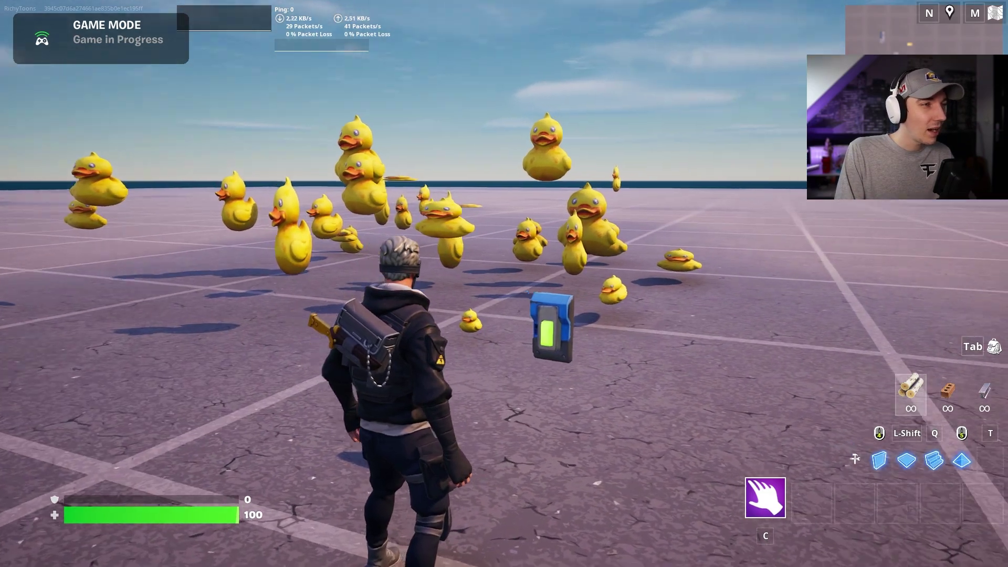
{"action": "key", "text": "w"}
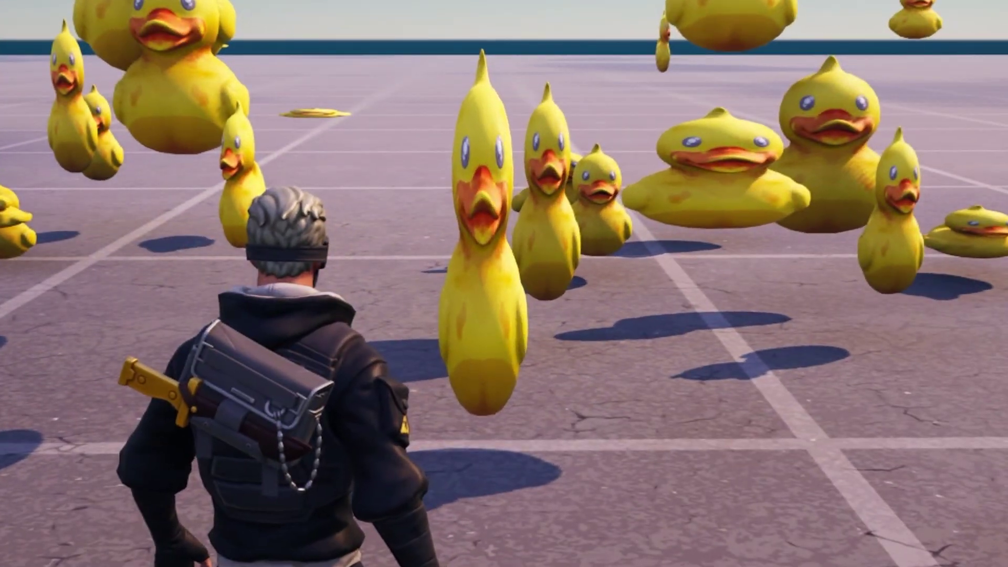
{"action": "key", "text": "w"}
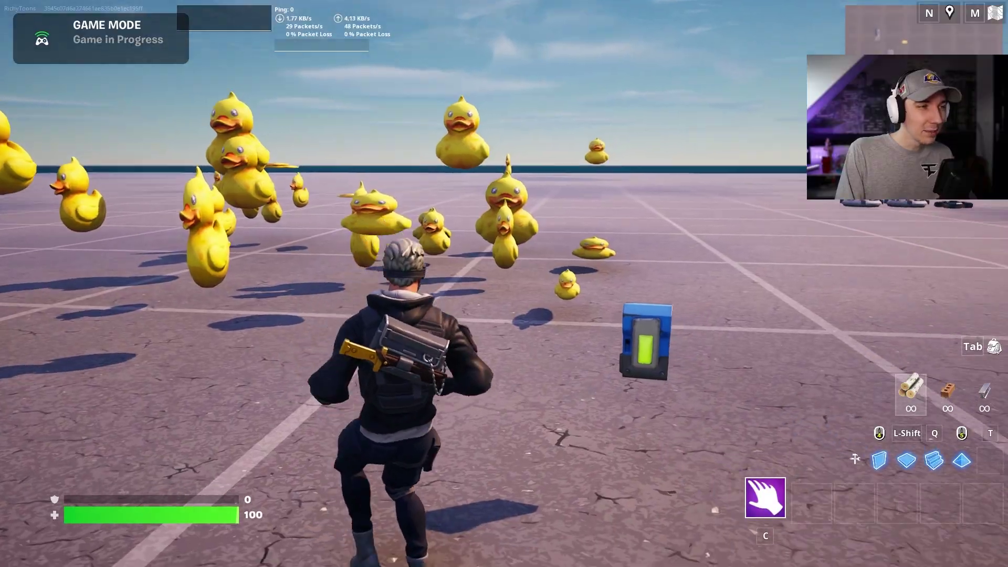
{"action": "key", "text": "w"}
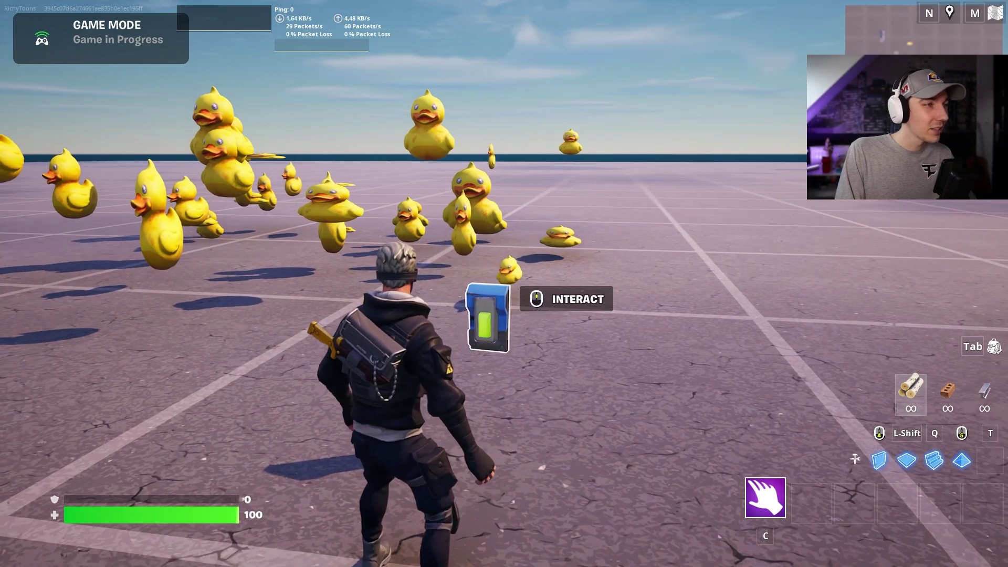
{"action": "key", "text": "d"}
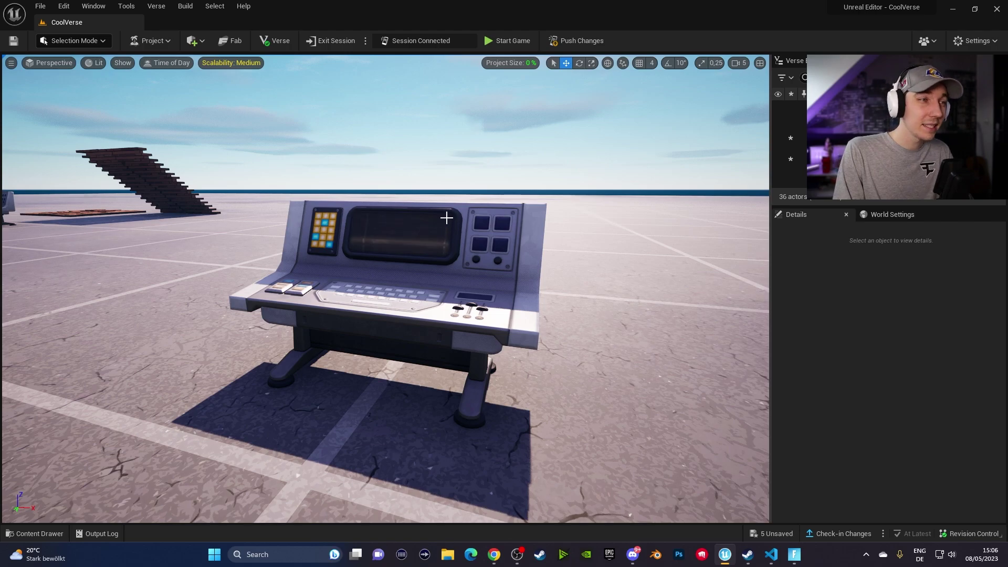
- Select the SpawnProps device and browse from its PropAsset setting to the RubberDuck prop in the Content Browser
{"action": "left_click", "coordinate": [496, 234]}
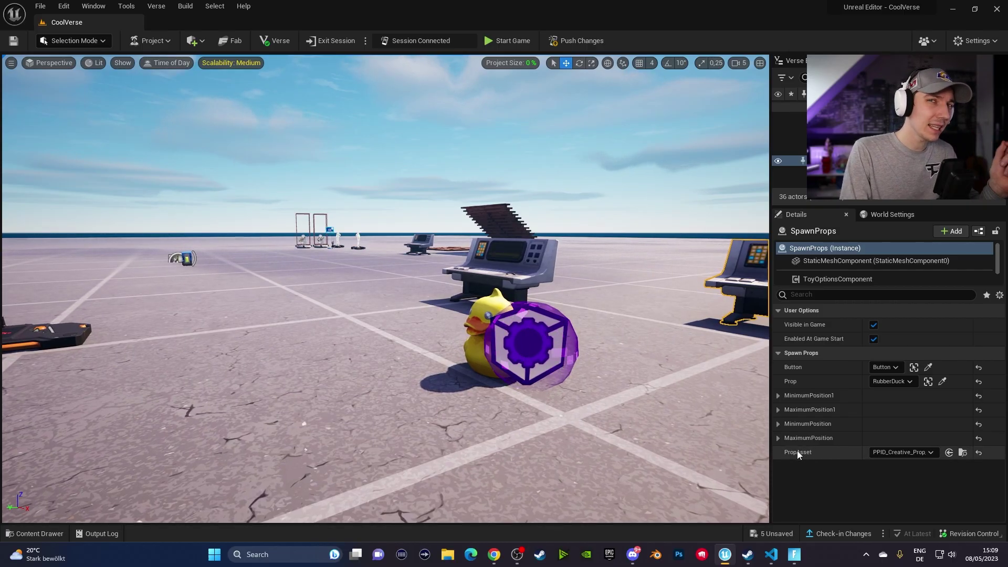
{"action": "left_click", "coordinate": [470, 300]}
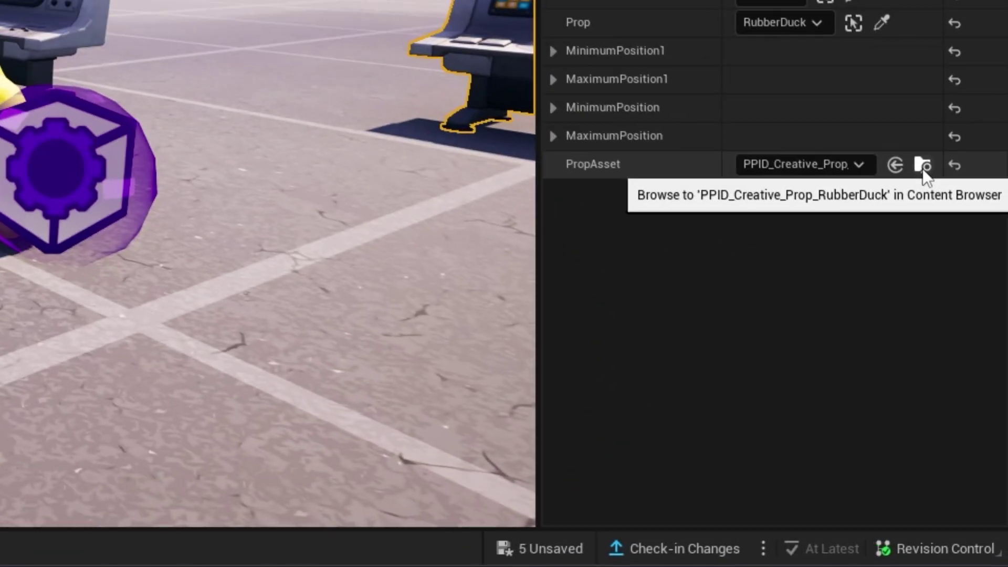
{"action": "left_click", "coordinate": [963, 342]}
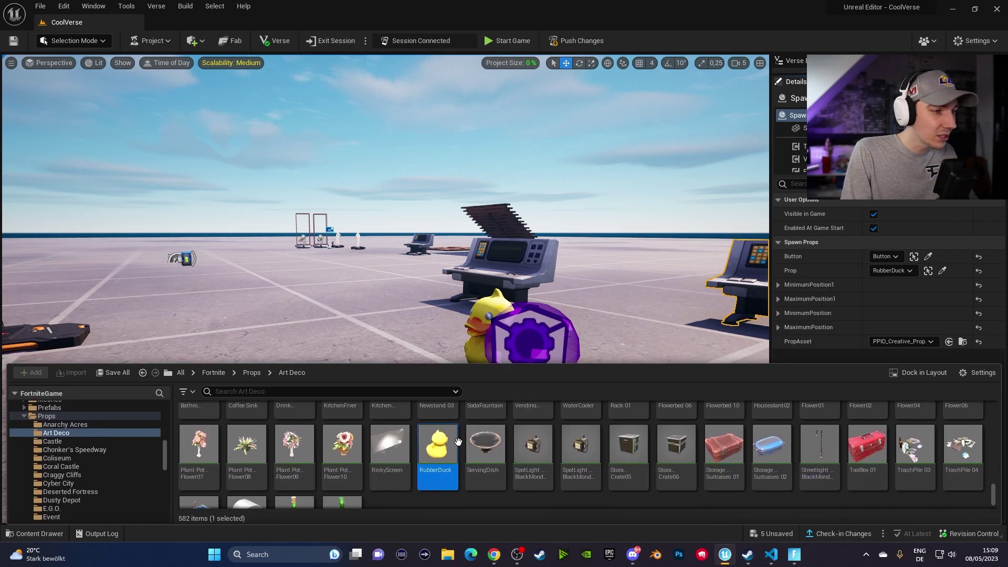
{"action": "left_click_drag", "start_coordinate": [457, 442], "coordinate": [408, 453]}
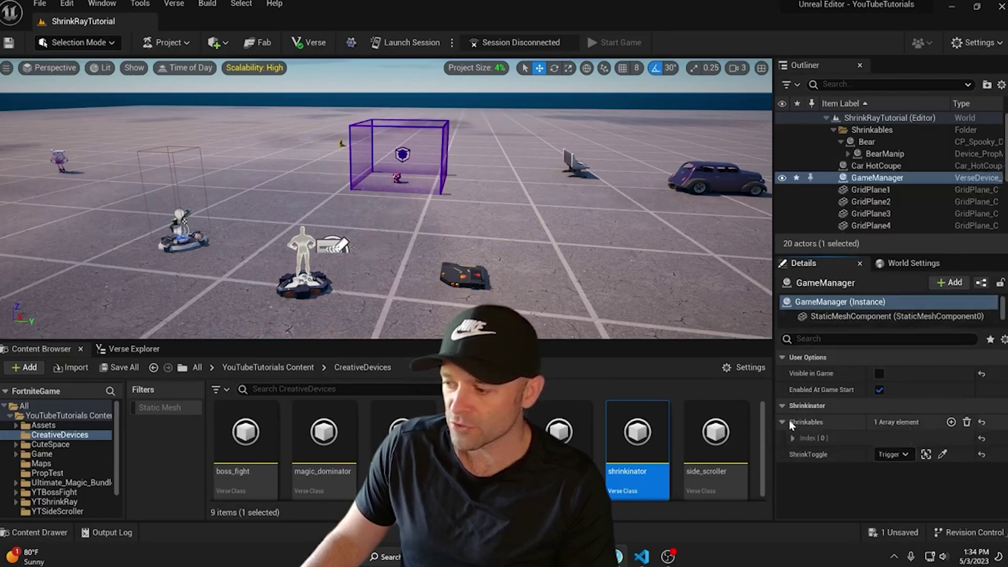
{"action": "left_click", "coordinate": [792, 437]}
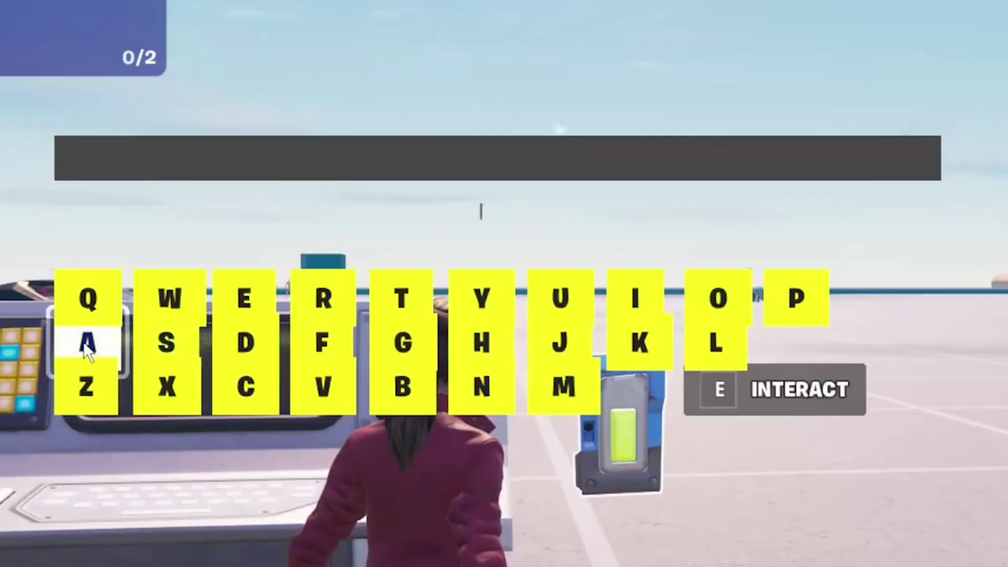
{"action": "left_click", "coordinate": [88, 342]}
{"action": "left_click", "coordinate": [403, 387]}
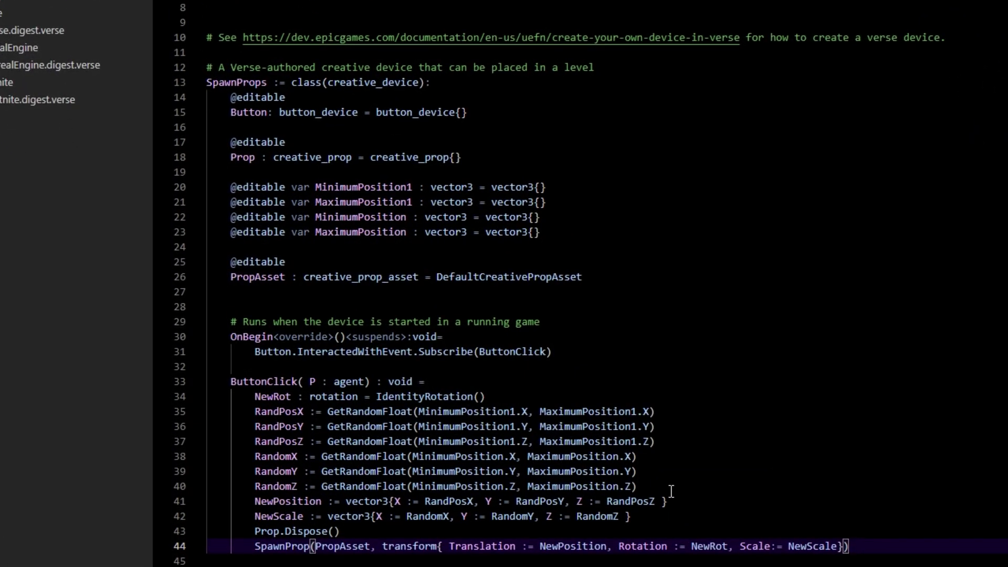
- Examine the editable MinimumPosition1 and MaximumPosition1 variables in the SpawnProps code and set the device's MaximumPosition1 Y value to 250
{"action": "left_click_drag", "start_coordinate": [671, 492], "coordinate": [264, 177]}
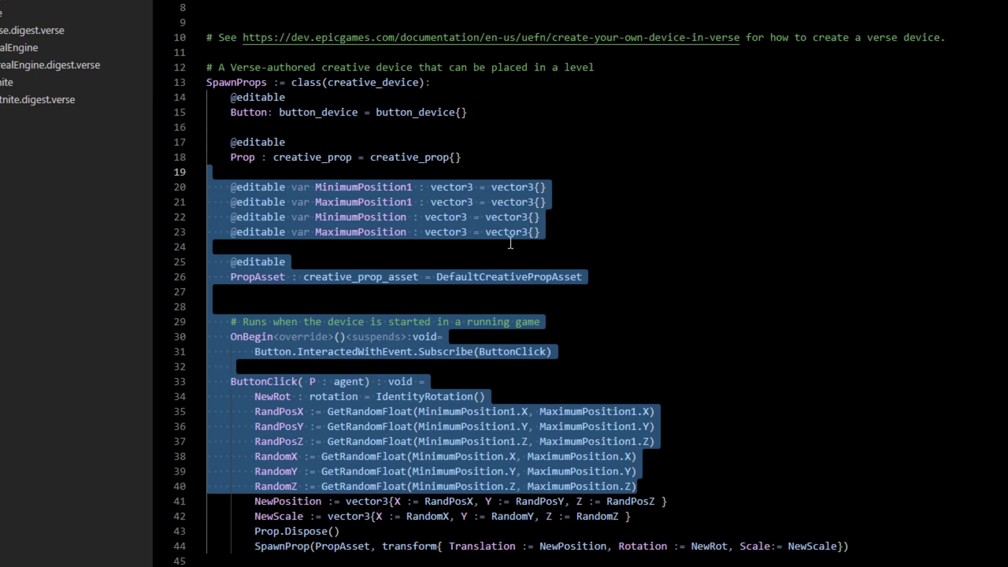
{"action": "left_click", "coordinate": [607, 243]}
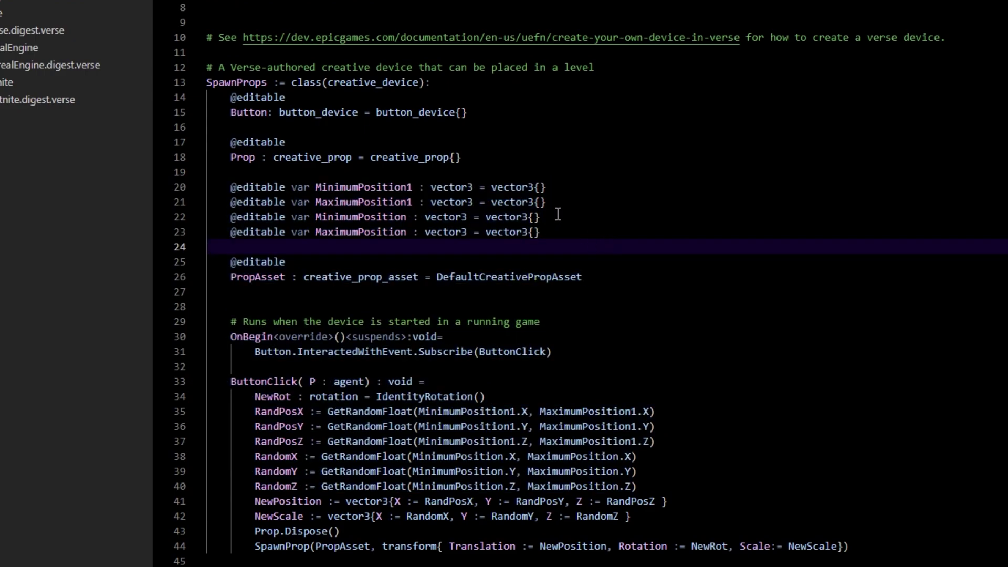
{"action": "left_click_drag", "start_coordinate": [546, 202], "coordinate": [256, 187]}
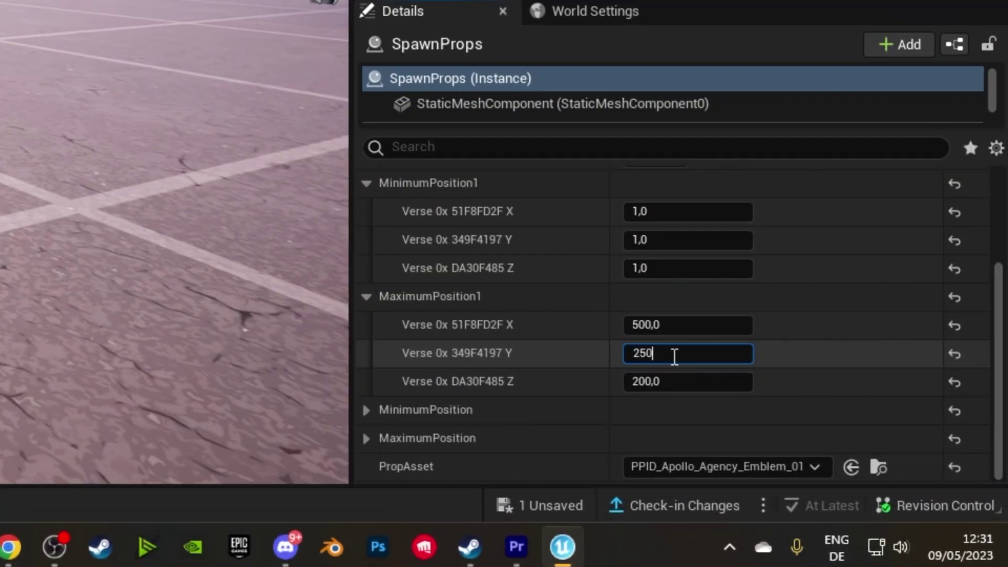
{"action": "left_click", "coordinate": [711, 379]}
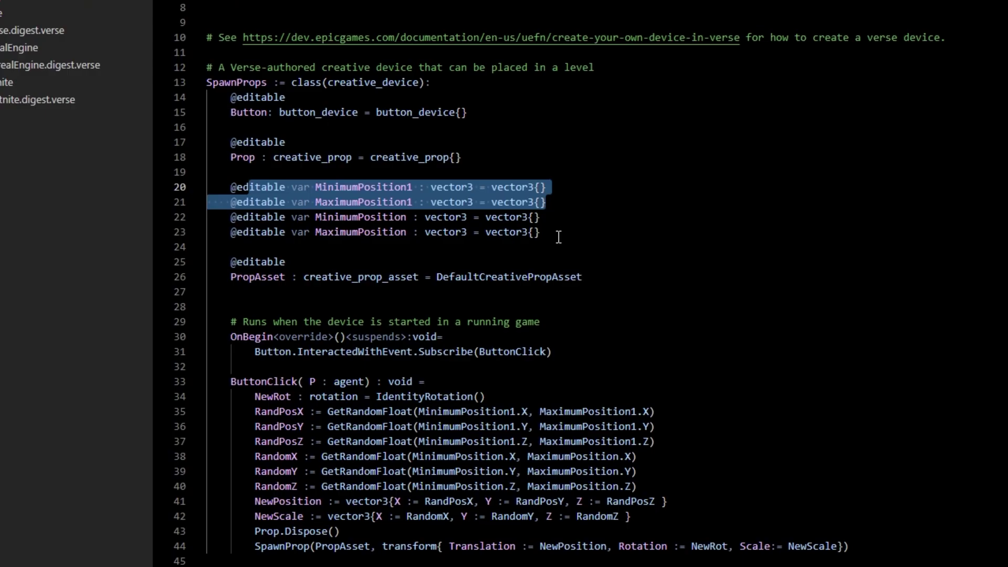
- Examine the SpawnProp call on line 44 of Spawnprop.verse, focusing on its PropAsset and transform arguments
{"action": "left_click", "coordinate": [613, 236]}
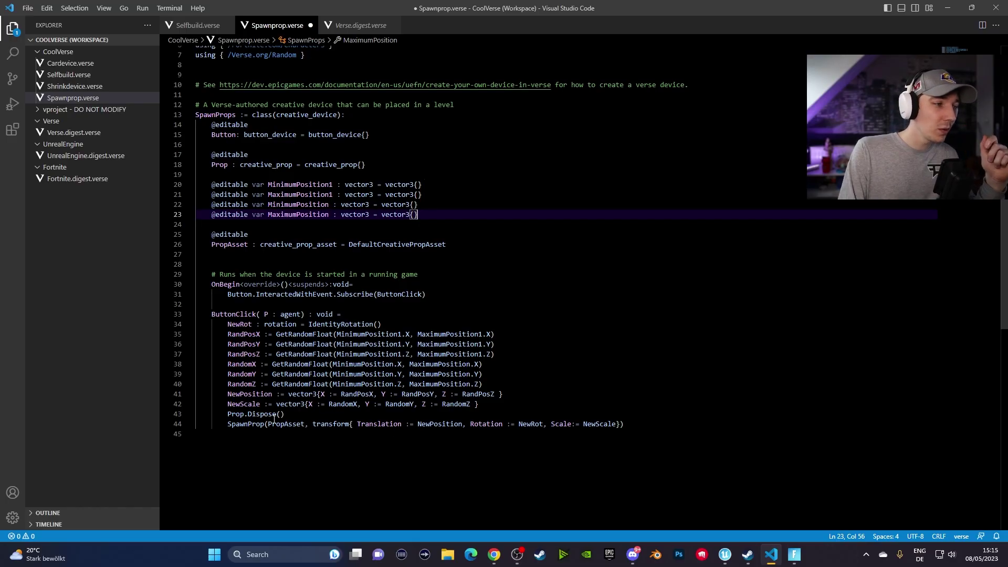
{"action": "left_click_drag", "start_coordinate": [228, 424], "coordinate": [342, 430]}
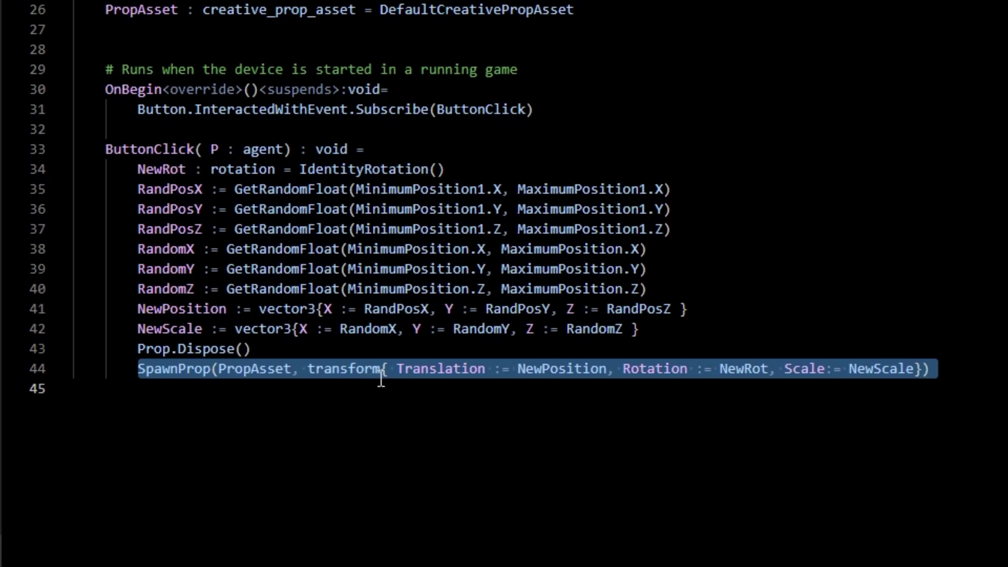
{"action": "left_click", "coordinate": [381, 369]}
{"action": "left_click_drag", "start_coordinate": [301, 374], "coordinate": [331, 374]}
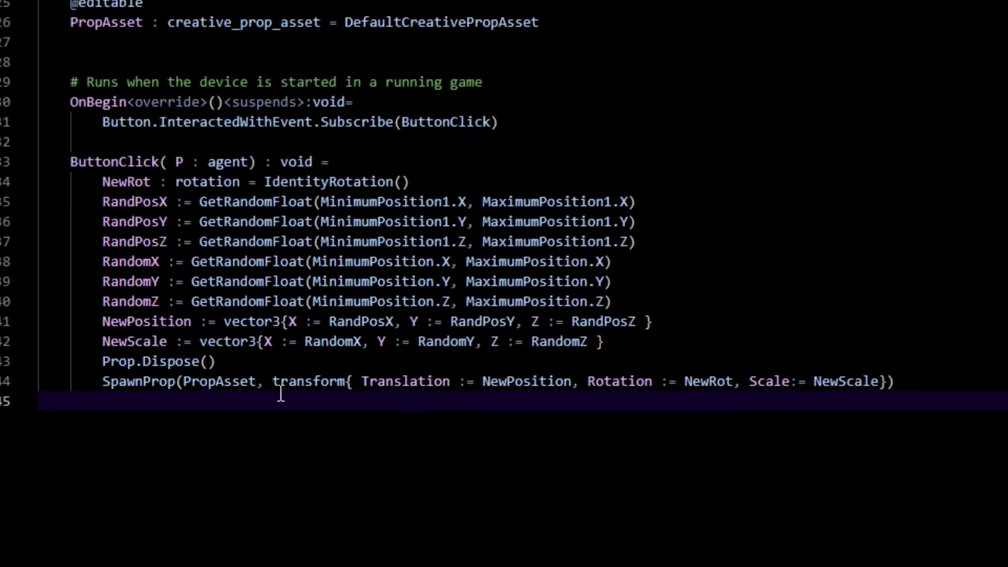
{"action": "left_click_drag", "start_coordinate": [187, 381], "coordinate": [261, 386]}
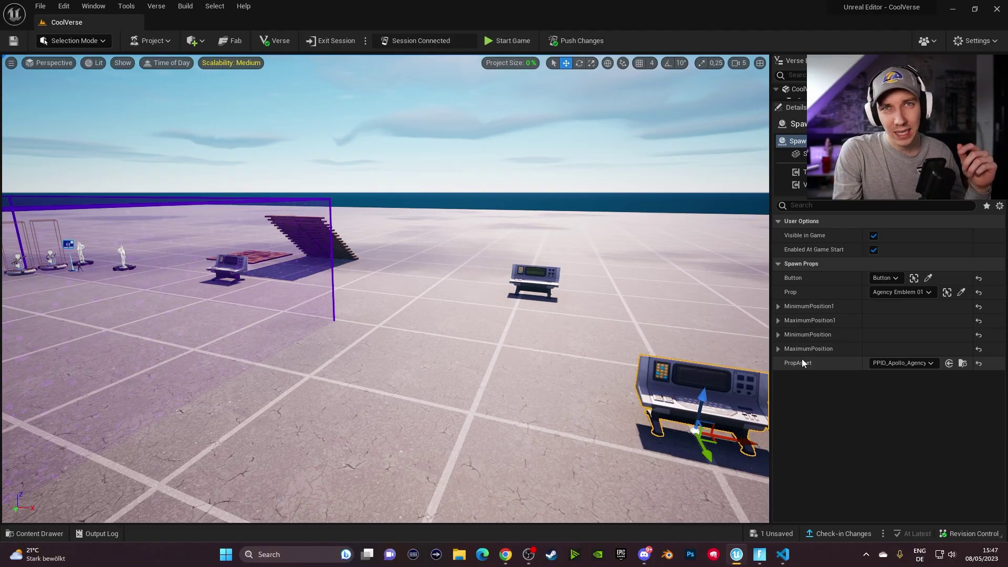
- Select the Prop Manipulator beside the round emblem and review its zone size and prop health settings
{"action": "right_click_drag", "start_coordinate": [582, 321], "coordinate": [558, 306]}
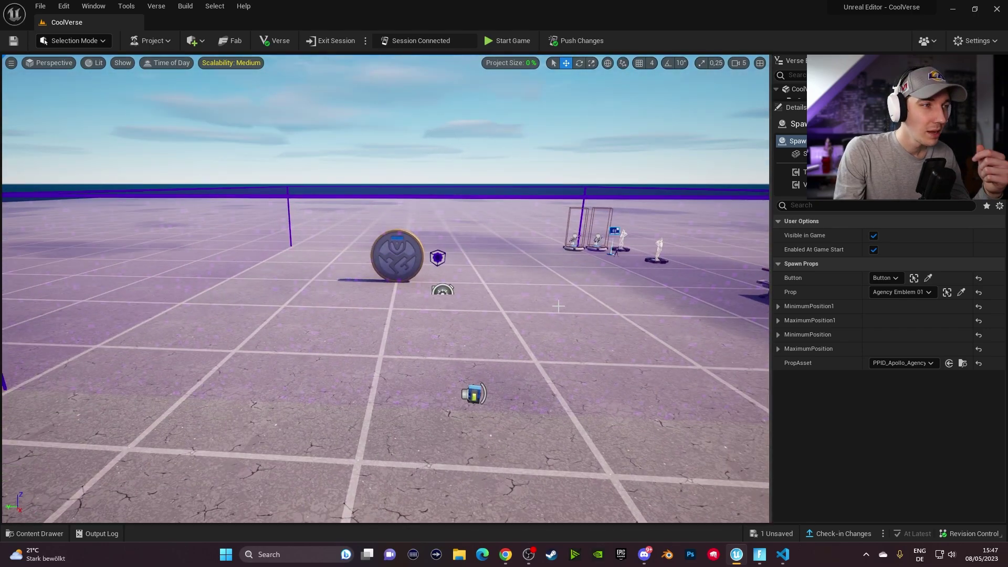
{"action": "left_click", "coordinate": [438, 259]}
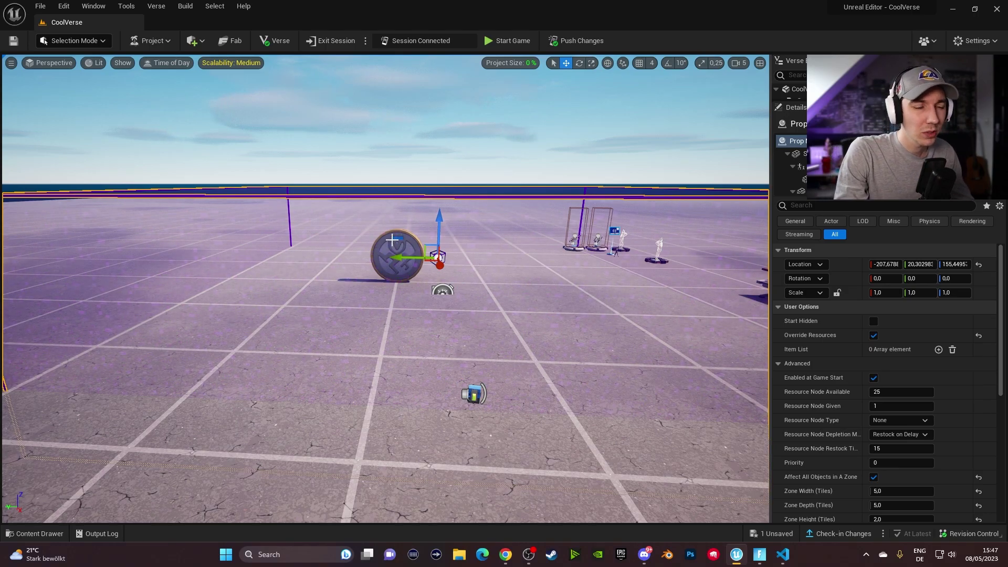
{"action": "scroll", "coordinate": [451, 249], "scroll_direction": "up", "scroll_amount": 4}
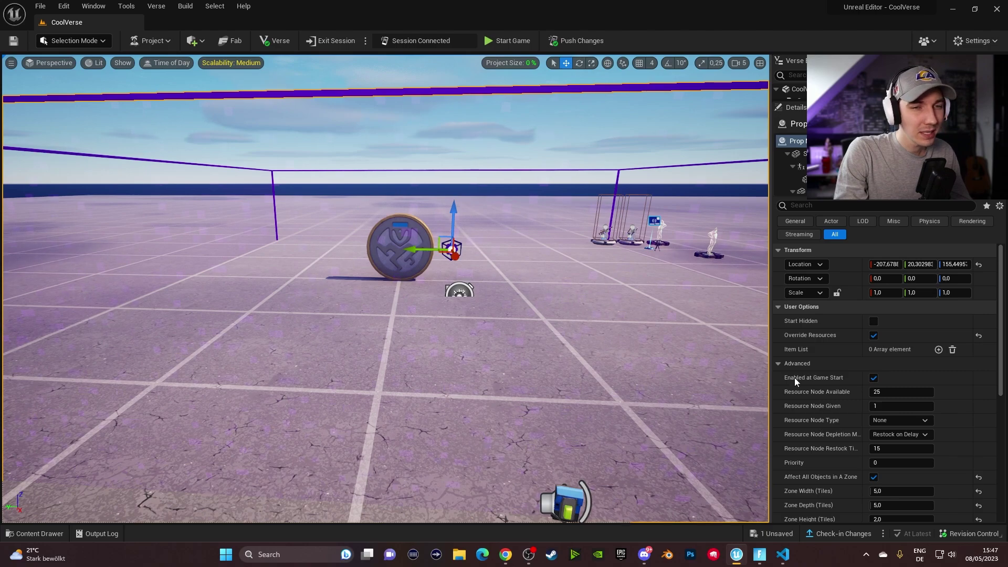
{"action": "scroll", "coordinate": [798, 464], "scroll_direction": "down", "scroll_amount": 1}
{"action": "scroll", "coordinate": [890, 457], "scroll_direction": "down", "scroll_amount": 3}
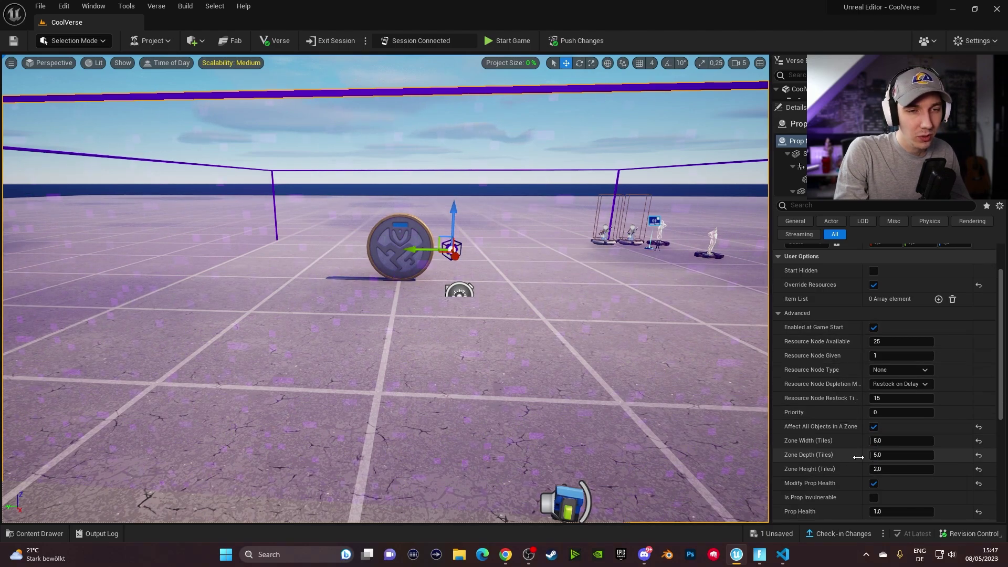
{"action": "scroll", "coordinate": [878, 483], "scroll_direction": "down", "scroll_amount": 3}
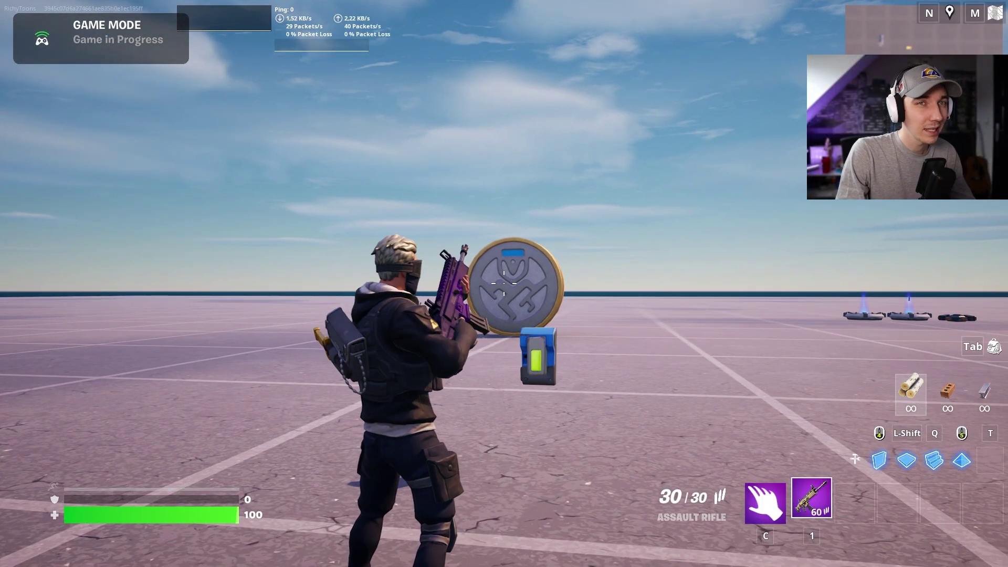
- Playtest prop health by shooting the emblem with the assault rifle, spawning new emblems from the button, and shooting those
{"action": "right_click", "coordinate": [504, 283]}
{"action": "left_click", "coordinate": [503, 284]}
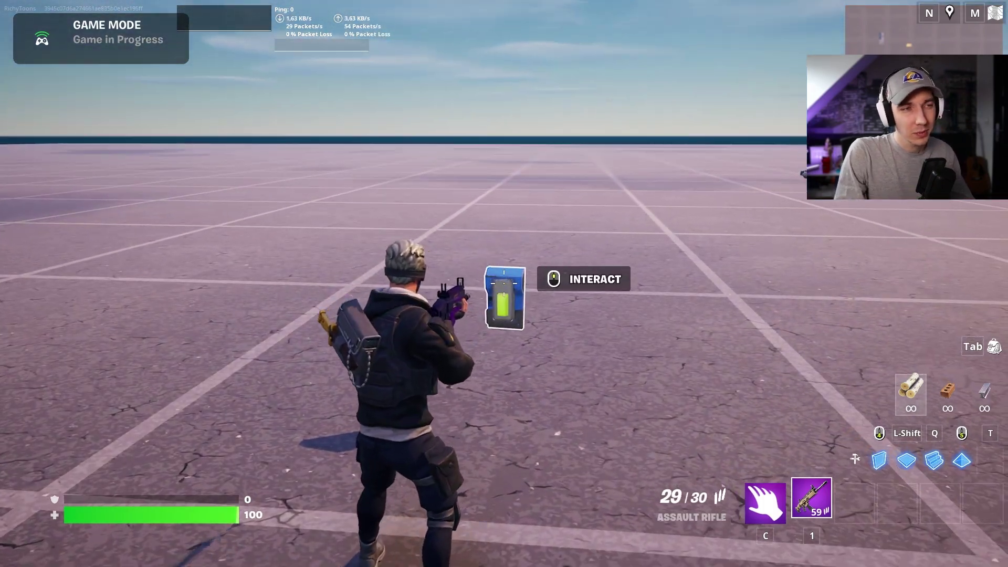
{"action": "middle_click", "coordinate": [504, 283]}
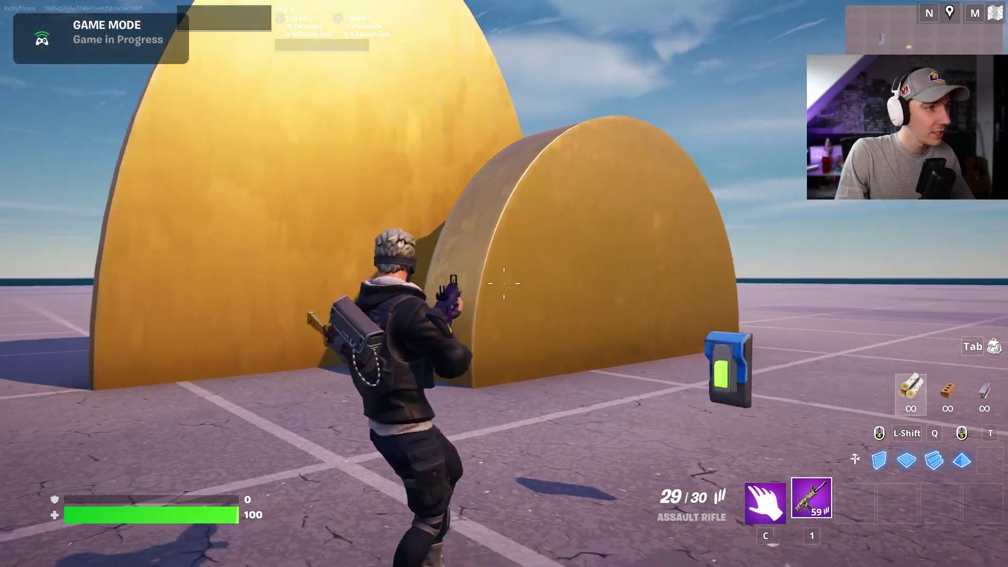
{"action": "left_click_drag", "start_coordinate": [504, 283], "coordinate": [504, 284]}
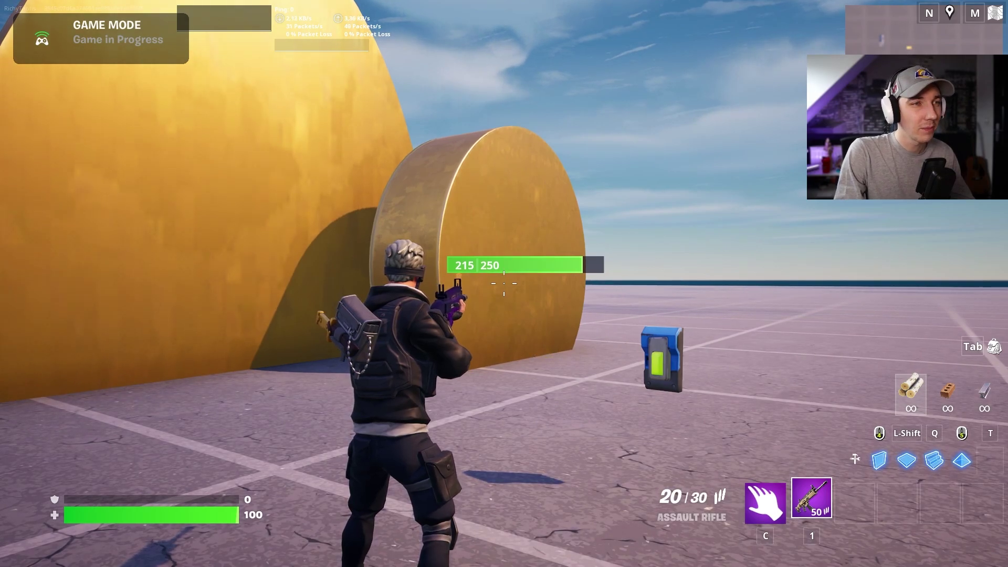
{"action": "left_click_drag", "start_coordinate": [504, 283], "coordinate": [504, 283]}
{"action": "key", "text": "w"}
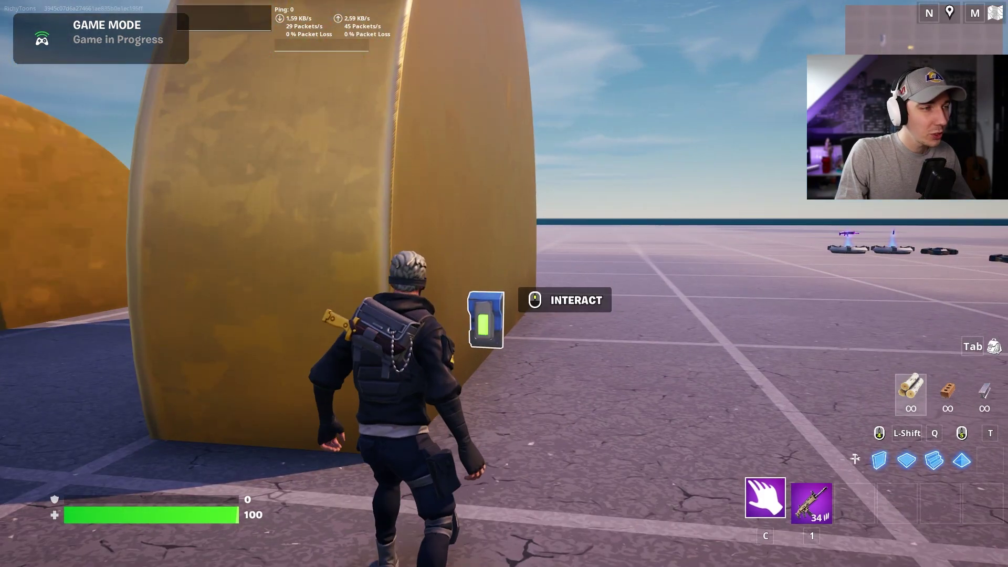
{"action": "key", "text": "s"}
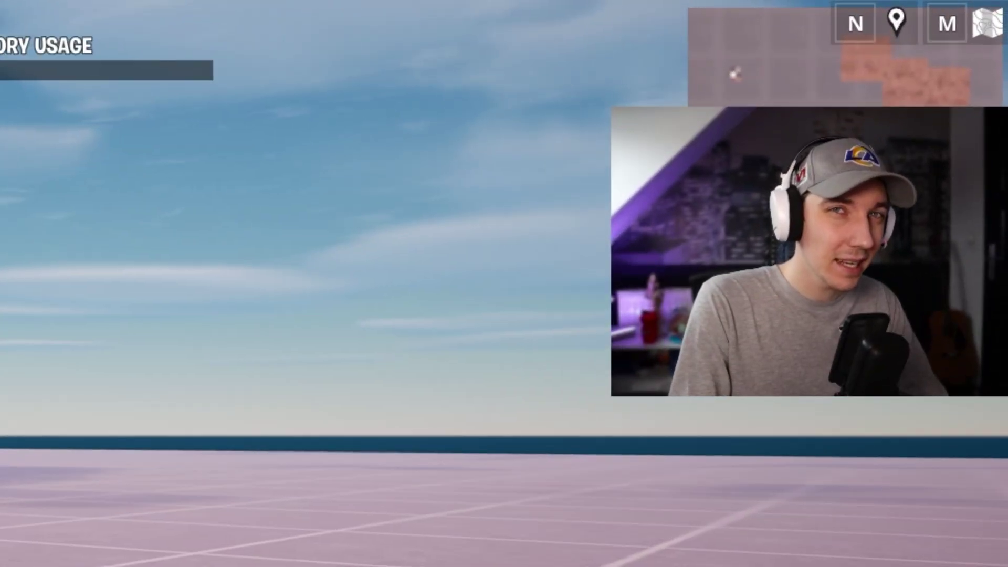
- Run across the grid with the signal remote to test the tile floor building underfoot, and equip the assault rifle
{"action": "key", "text": "w"}
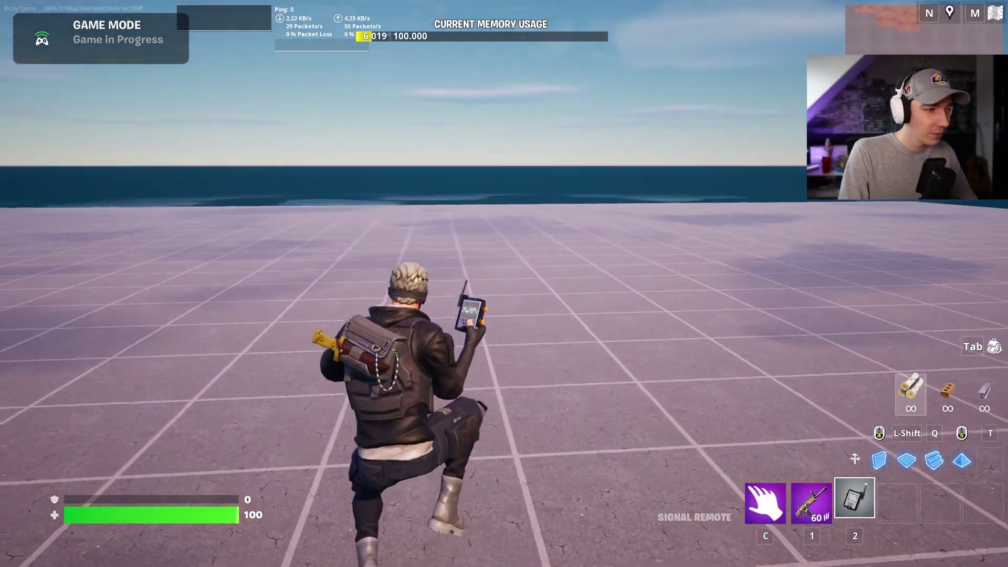
{"action": "key", "text": "w"}
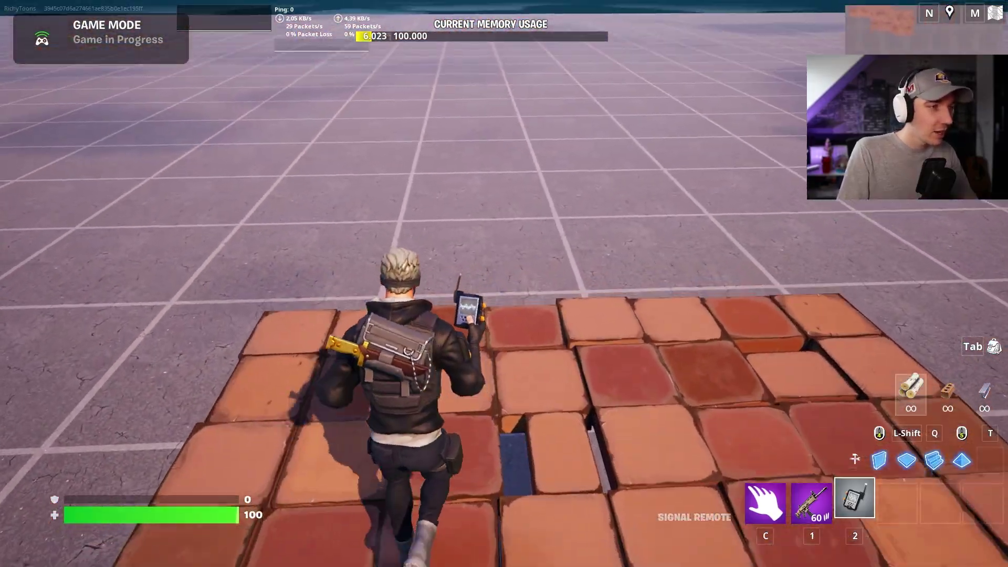
{"action": "key", "text": "d"}
{"action": "key", "text": "w"}
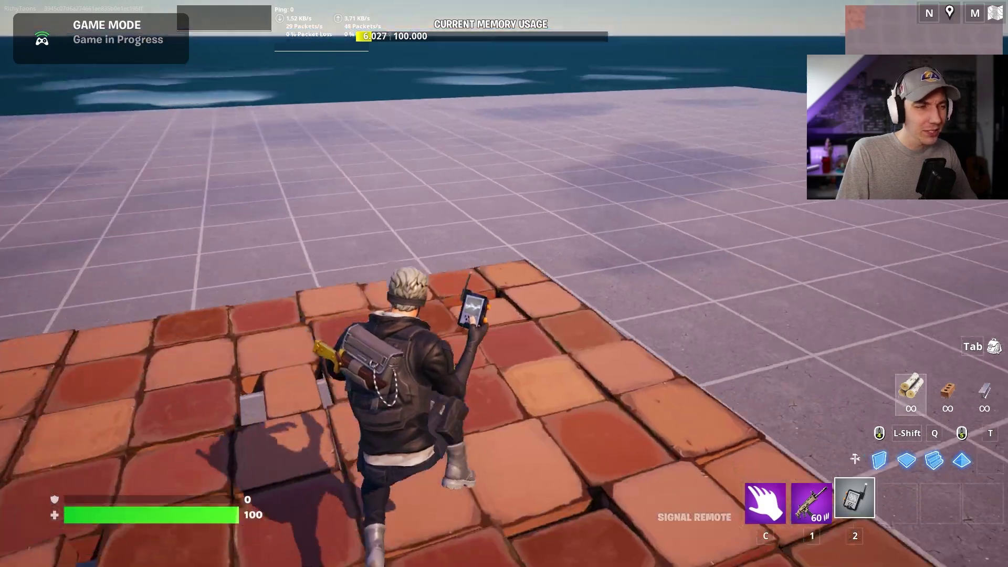
{"action": "key", "text": "w"}
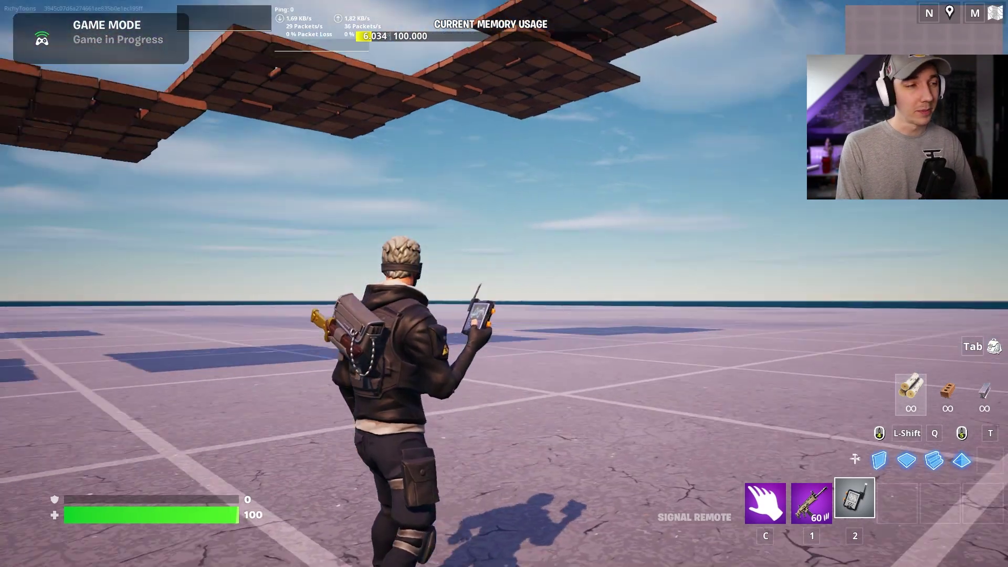
{"action": "key", "text": "1"}
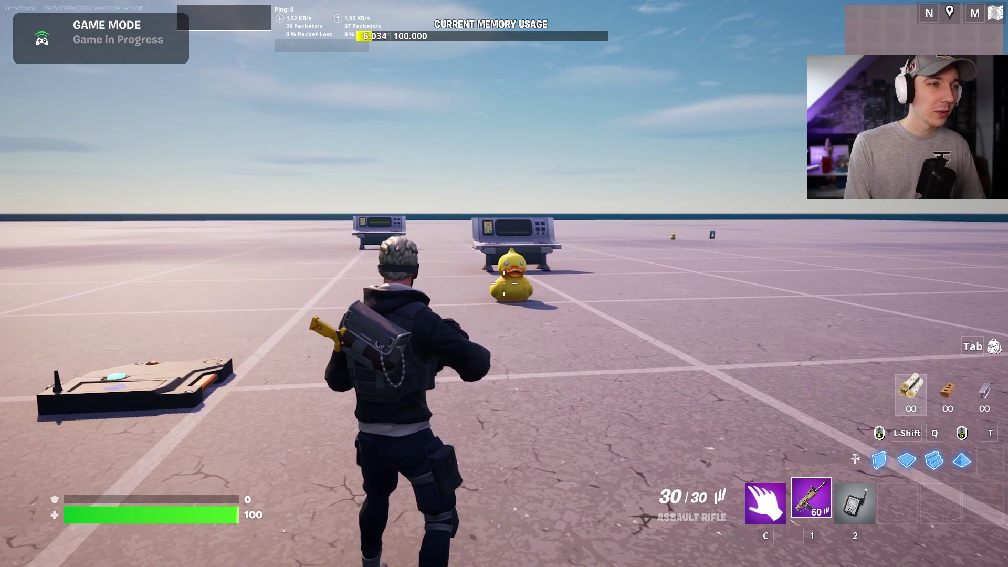
- Approach the yellow rubber duck and shoot it with the assault rifle to playtest its random scaling on damage
{"action": "key", "text": "w"}
{"action": "key", "text": "a"}
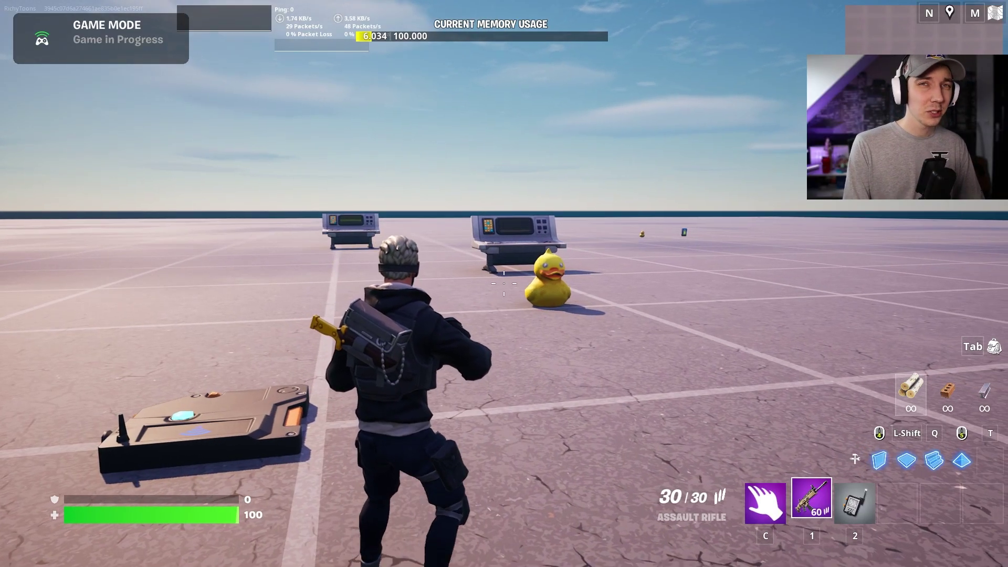
{"action": "key", "text": "w"}
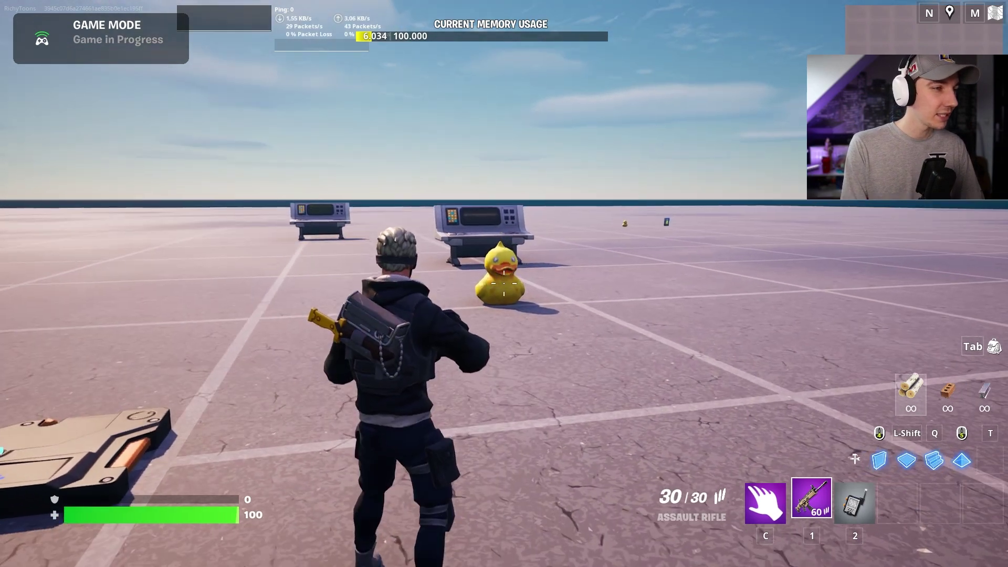
{"action": "left_click", "coordinate": [504, 283]}
{"action": "left_click", "coordinate": [504, 284]}
{"action": "key", "text": "w"}
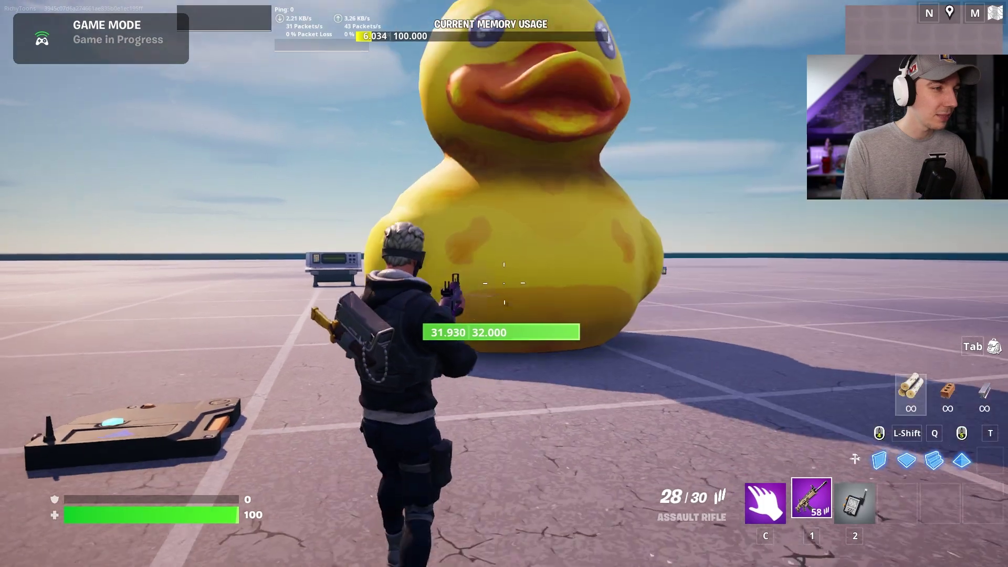
- Walk up to the giant duck and fire at it again to test another scale change
{"action": "key", "text": "w"}
{"action": "key", "text": "d"}
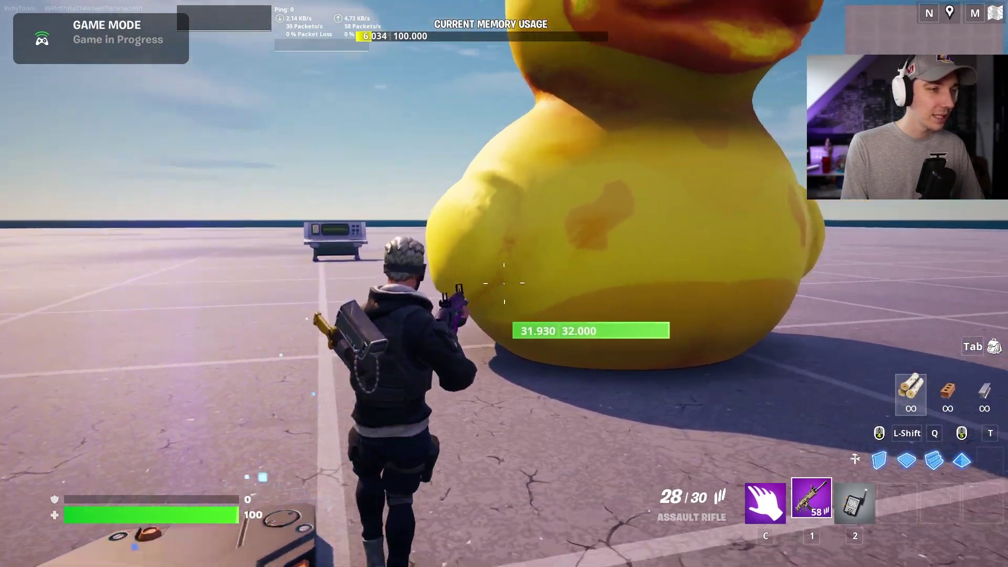
{"action": "left_click", "coordinate": [504, 284]}
{"action": "left_click", "coordinate": [504, 283]}
{"action": "left_click", "coordinate": [504, 283]}
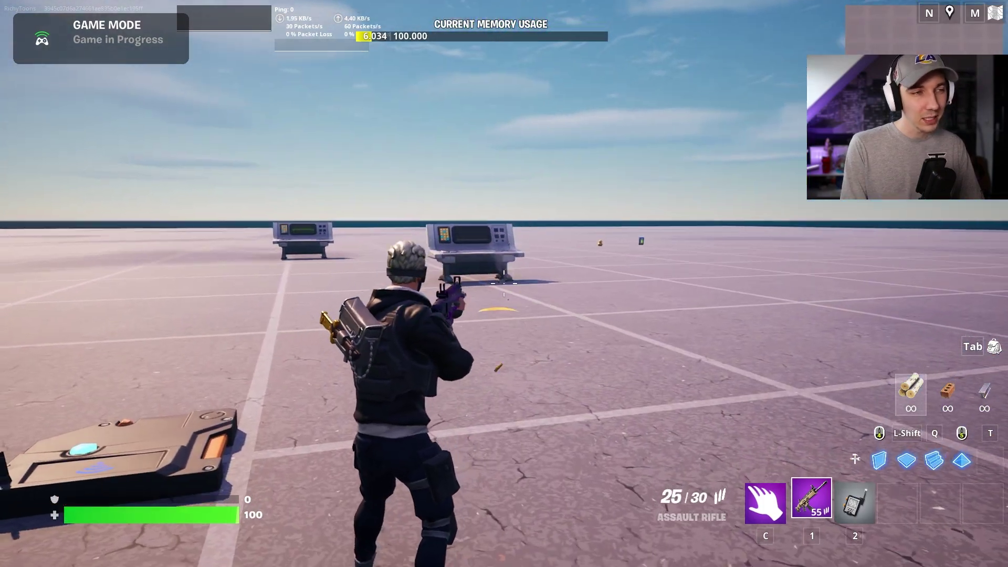
- Reposition beside the signal device and shoot the yellow sliver of duck still showing on the ground
{"action": "key", "text": "a"}
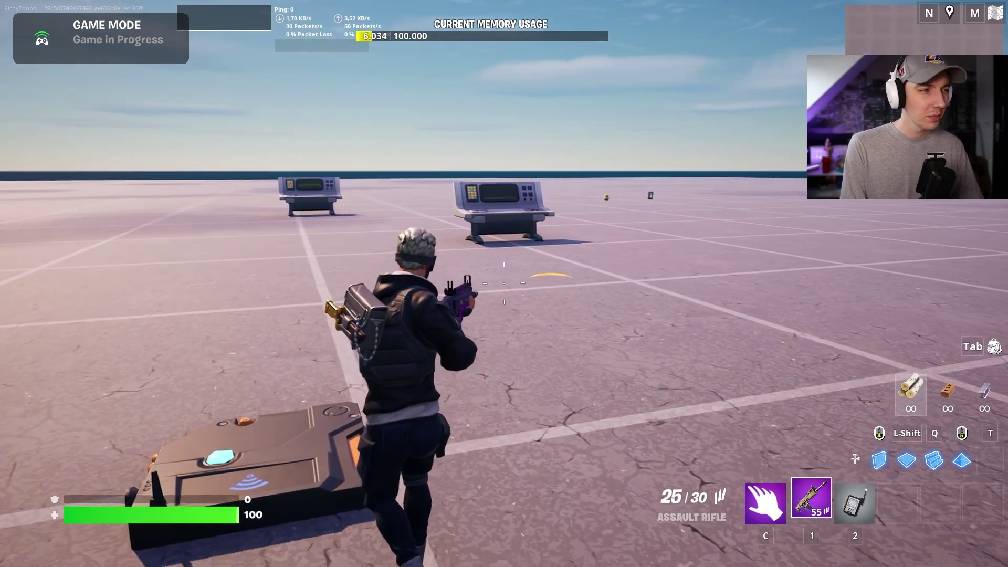
{"action": "key", "text": "w"}
{"action": "key", "text": "d"}
{"action": "left_click", "coordinate": [504, 283]}
{"action": "left_click", "coordinate": [504, 284]}
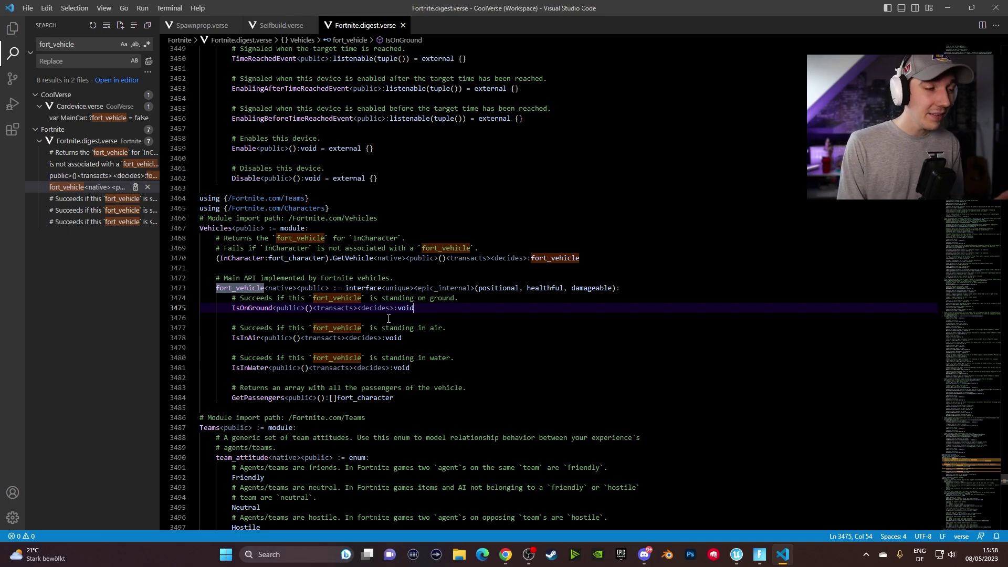
- Switch to Visual Studio Code and review the fort_vehicle interface functions in Fortnite.digest.verse
{"action": "scroll", "coordinate": [389, 319], "scroll_direction": "down", "scroll_amount": 2}
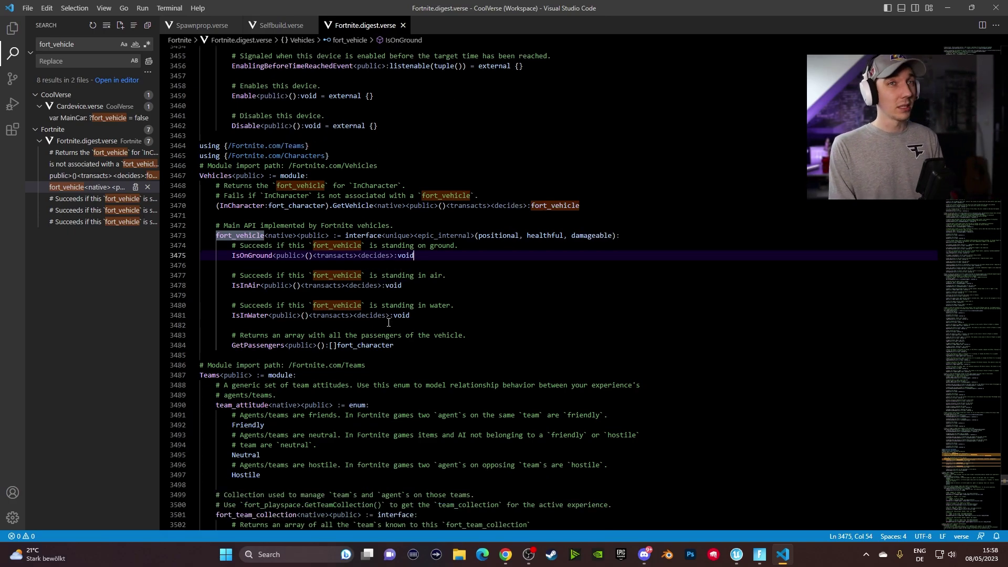